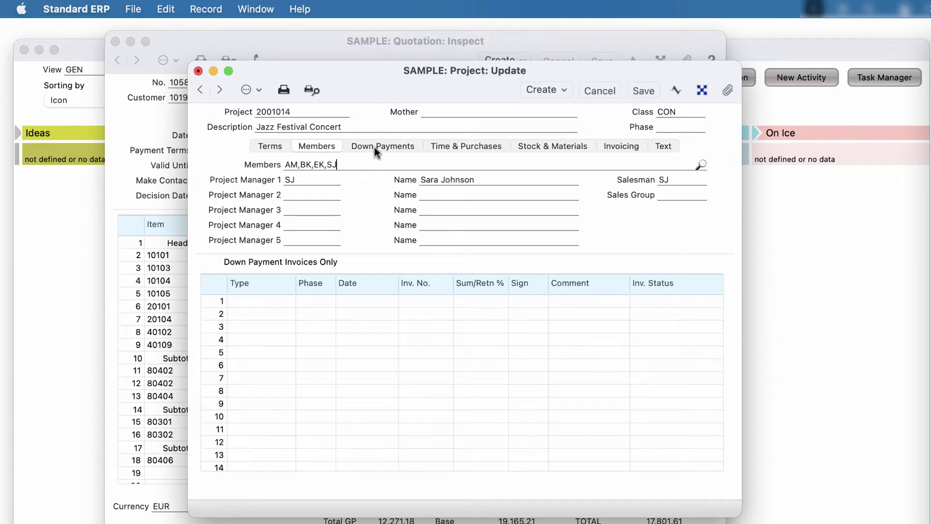
- Add a down payment line to the project, dated 03/11/2021, with a sum of 4000 and the comment "Deposit"
left_click(375, 148)
left_click(368, 199)
key("Return")
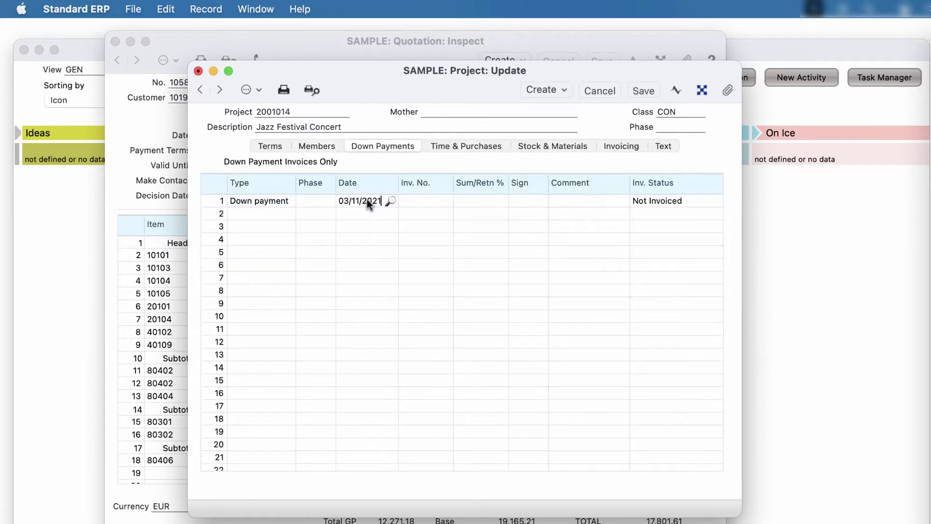
left_click(465, 200)
type("4000")
left_click(557, 200)
type("D")
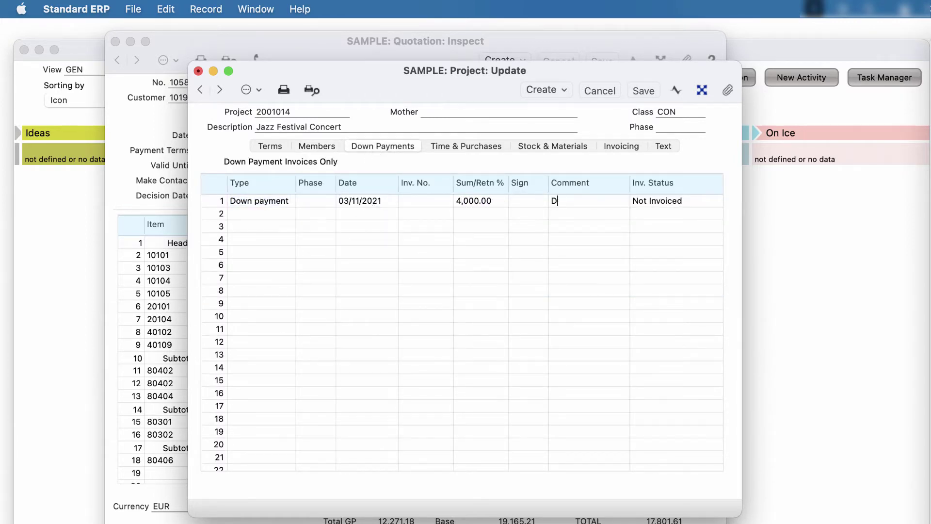
type("eposit")
- Create a down payment invoice from the project for the deposit, save it and close it
left_click(543, 89)
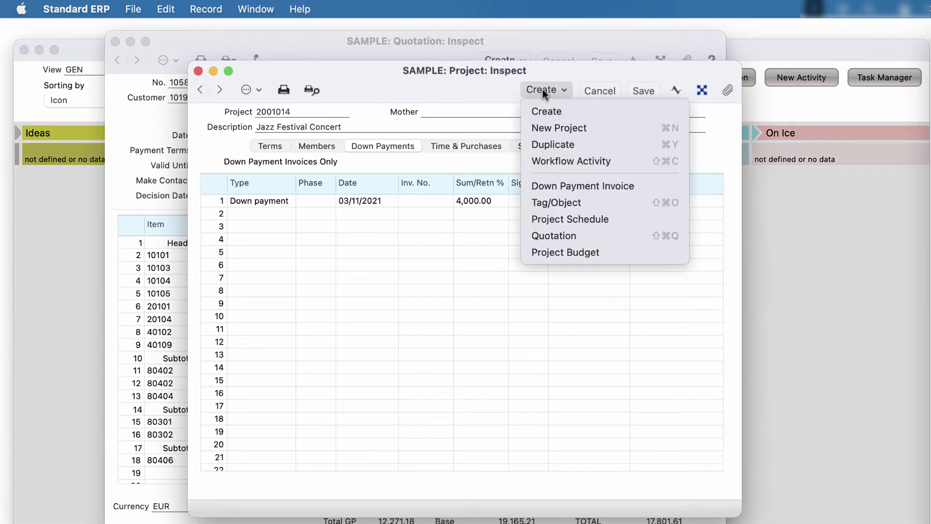
left_click(551, 188)
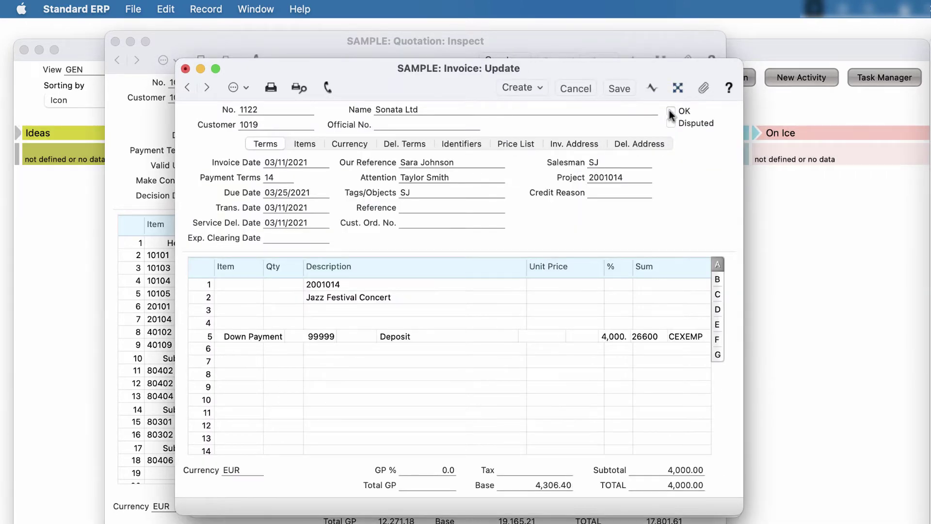
left_click(624, 89)
left_click(185, 70)
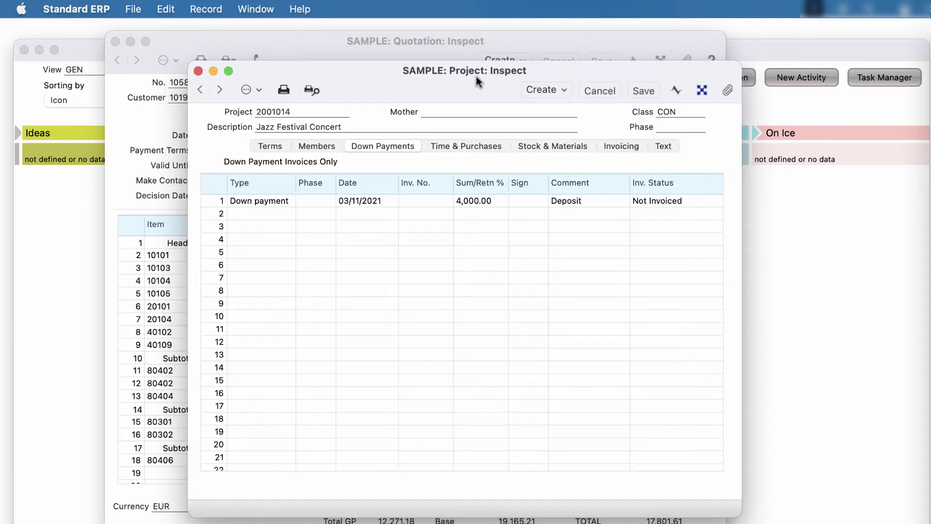
- Open the quotation linked to the Jazz Festival Concert project
left_click(704, 89)
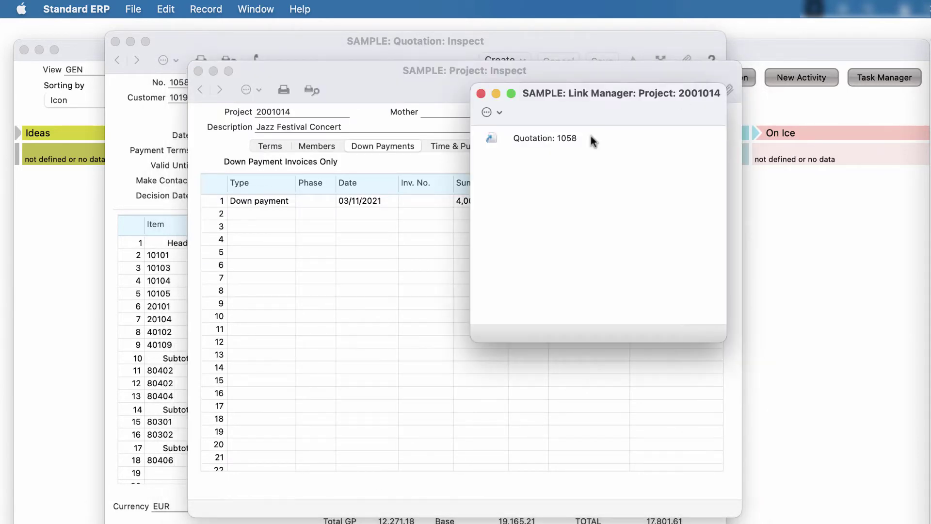
left_click(554, 139)
double_click(555, 138)
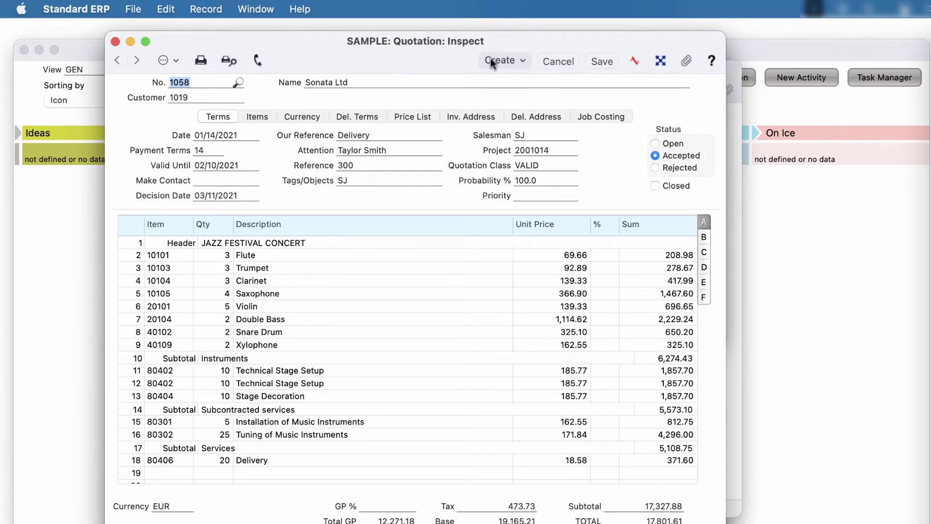
- Create a project budget from the quotation and review its lines, including the subcontracted services subtotal
left_click(503, 61)
left_click(519, 239)
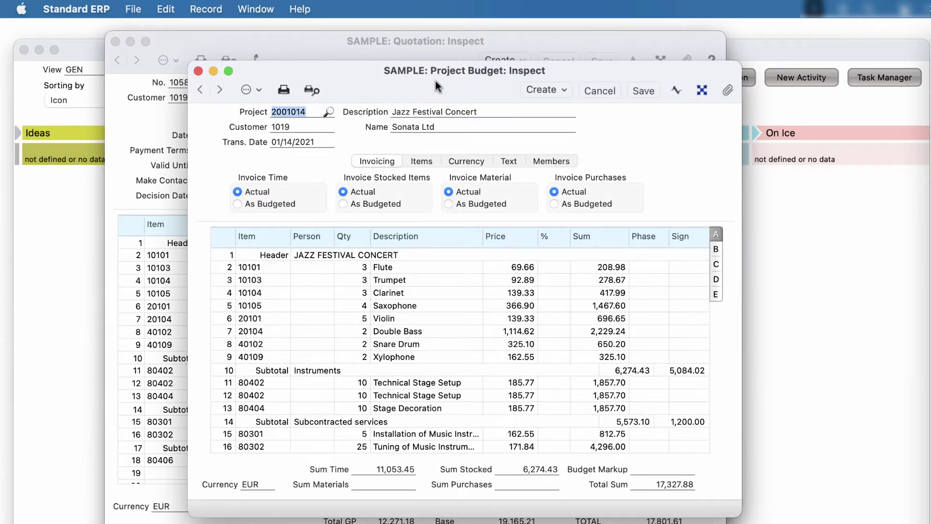
left_click(220, 425)
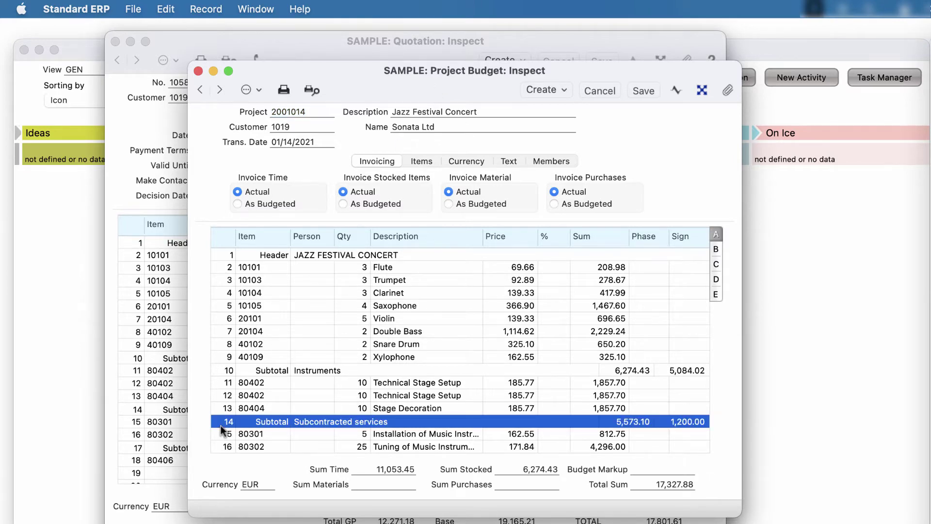
scroll(403, 420, "down", 4)
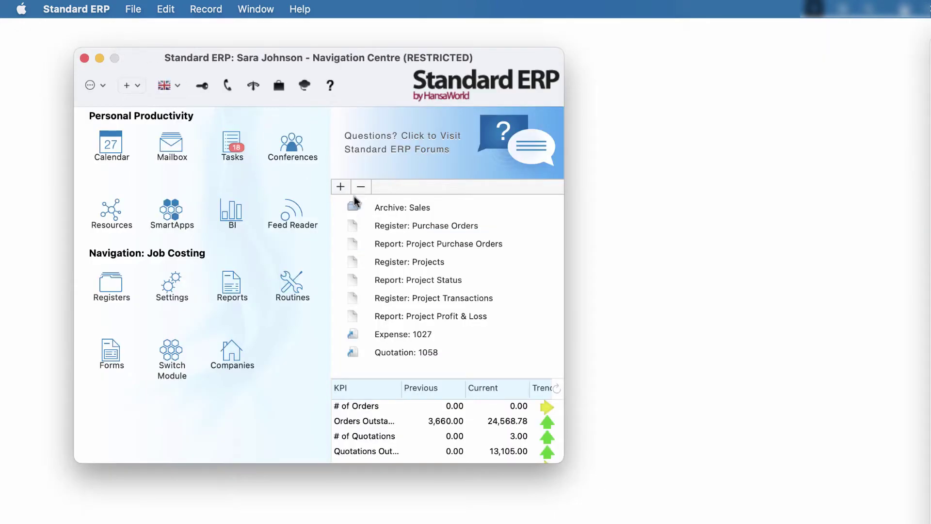
- Start a new purchase order from the Purchase Orders register with Sound industries as the supplier
left_click(395, 228)
double_click(395, 228)
left_click(754, 91)
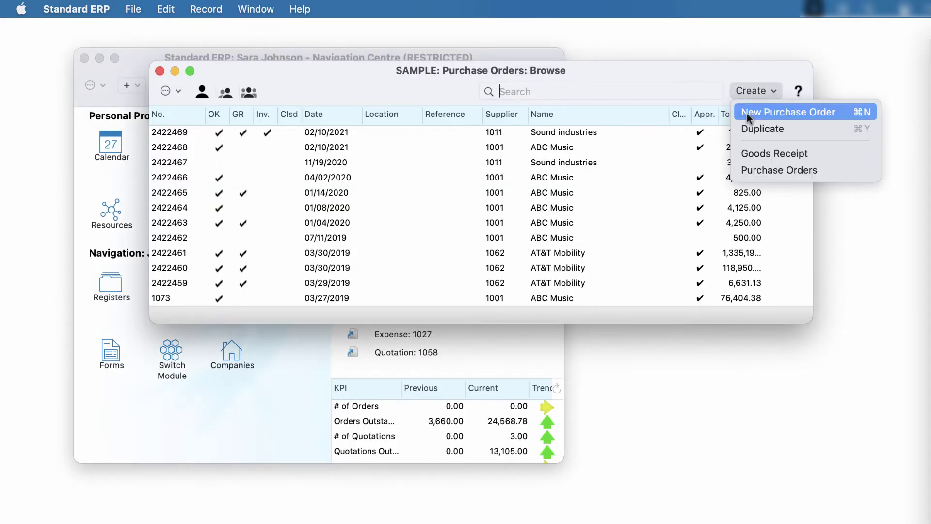
left_click(780, 110)
left_click(315, 127)
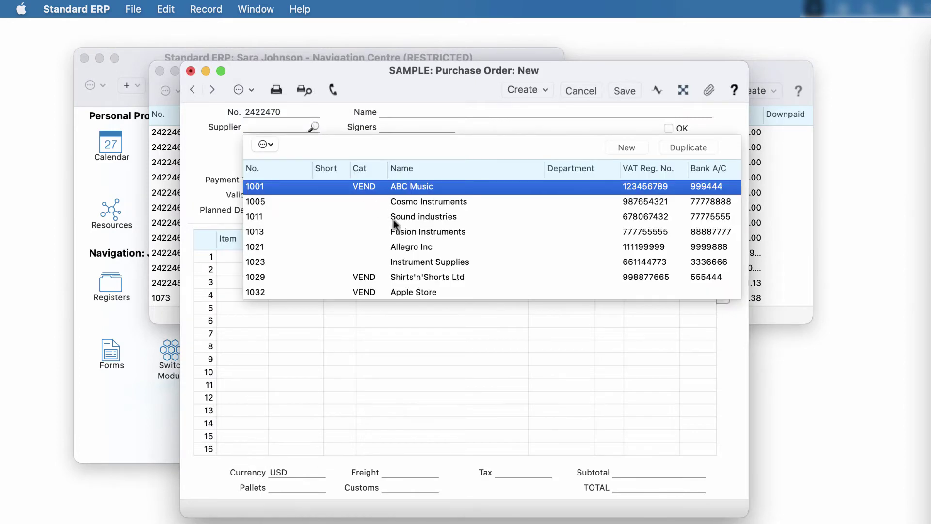
double_click(390, 155)
- Add item 80301 with quantity 5 and item 80302 with quantity 25 to the purchase order
left_click(256, 256)
type("80301")
key("Return")
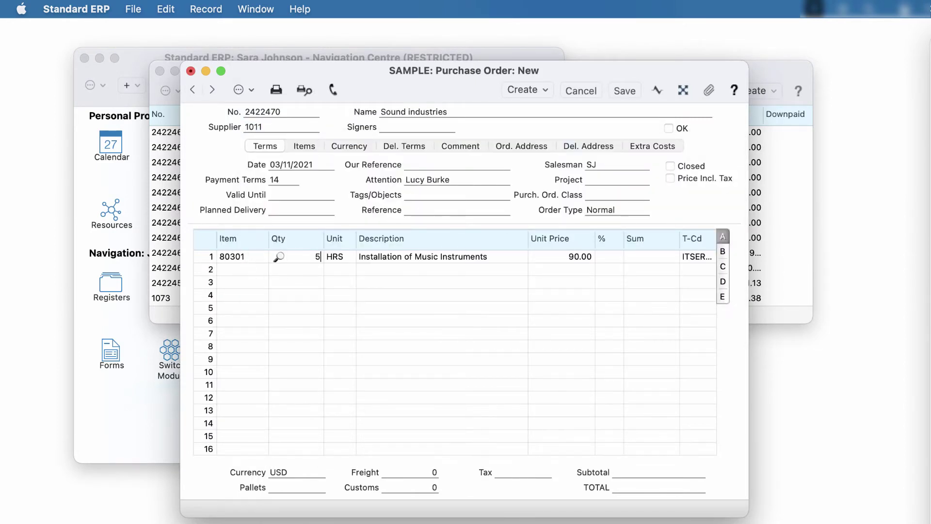
left_click(261, 269)
double_click(342, 390)
key("Tab")
type("25")
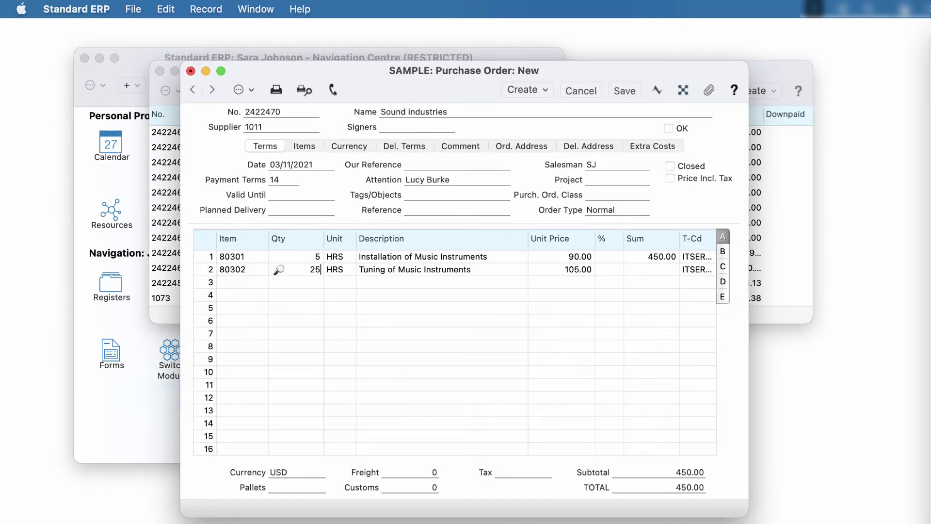
- Assign the purchase order to project 2001014, Jazz Festival Concert, then approve it as OK and save it
left_click(596, 182)
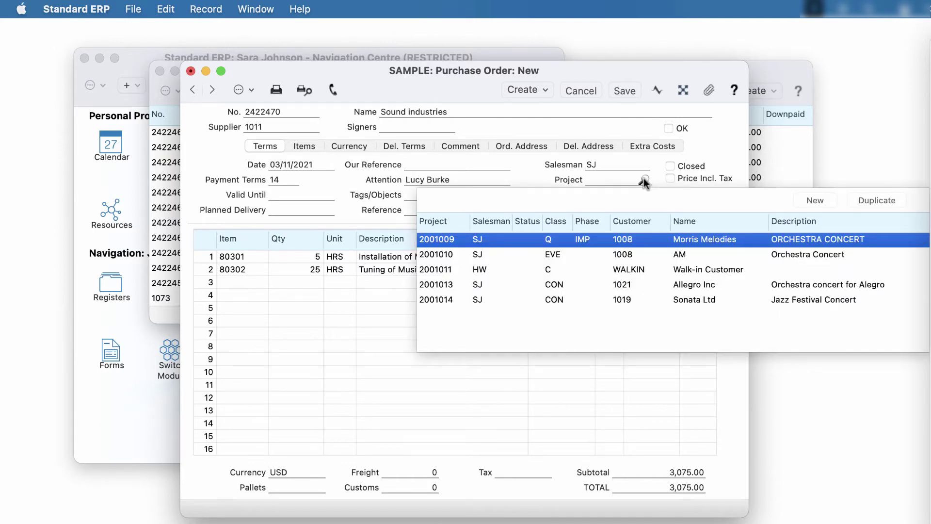
double_click(545, 302)
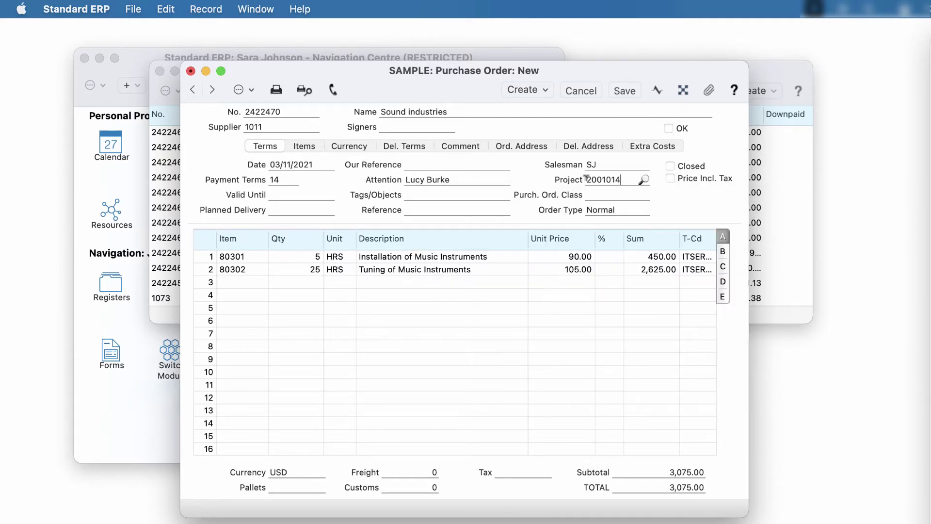
left_click(668, 128)
left_click(627, 89)
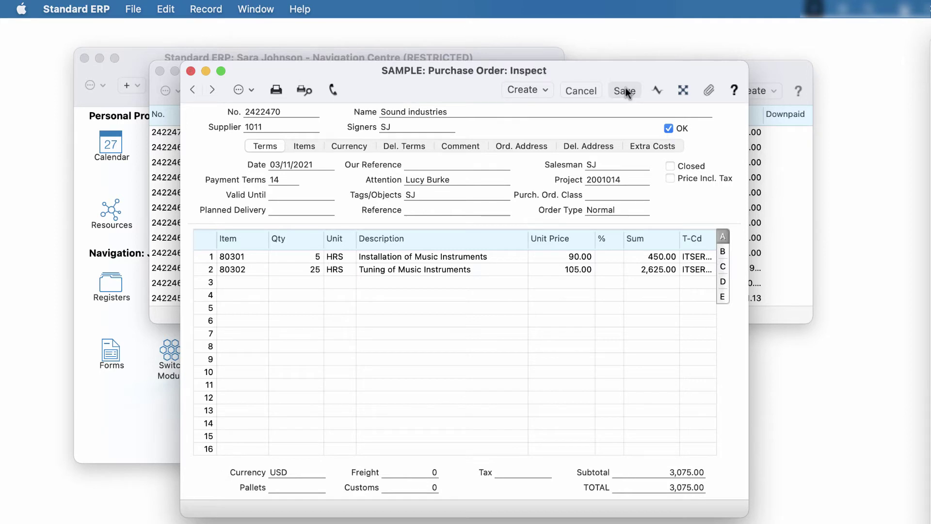
- Create an email from the purchase order, check its attachments, and close the email and the order
left_click(544, 90)
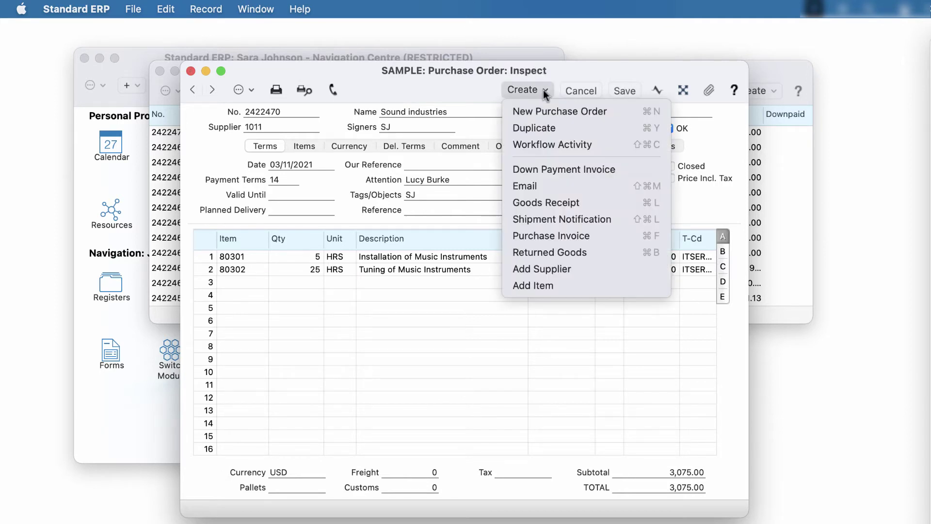
left_click(537, 188)
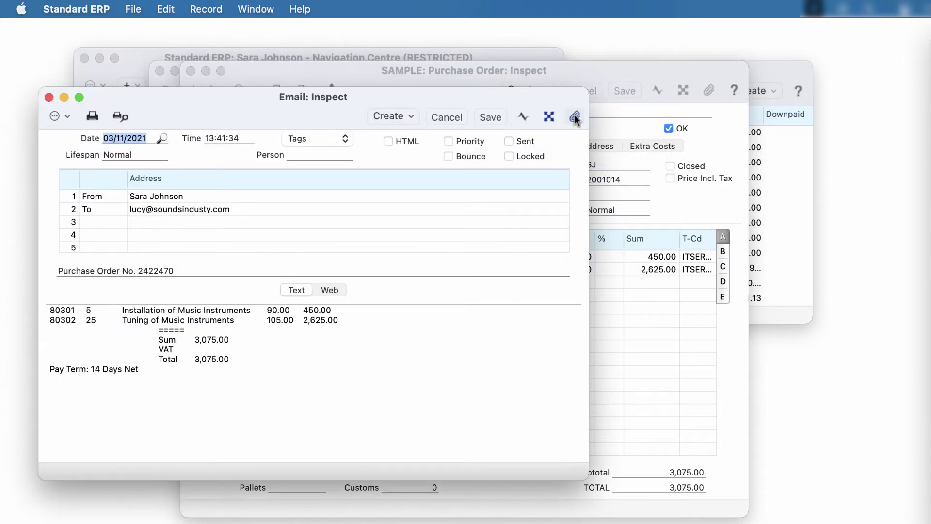
left_click(575, 117)
left_click(305, 120)
left_click(49, 97)
left_click(190, 70)
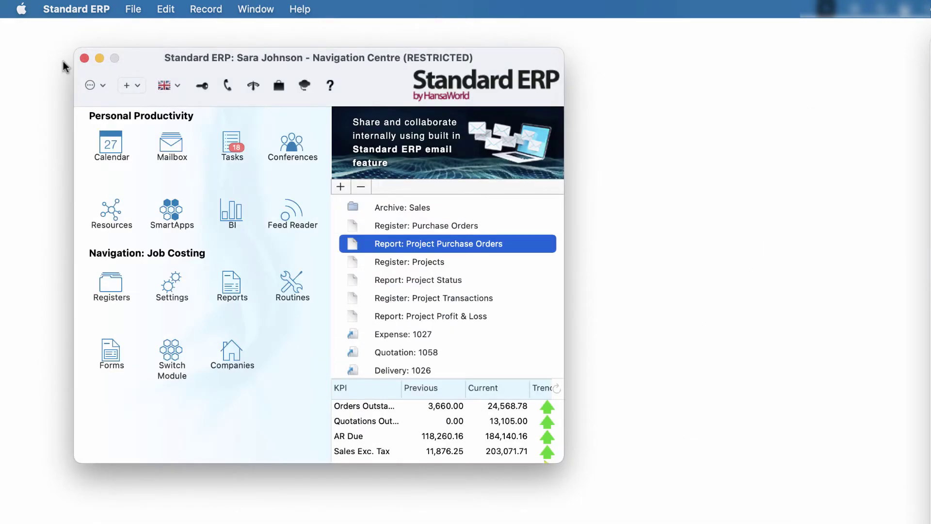
- Run the detailed Project Purchase Orders report on screen for all projects, review the amounts and close it
double_click(406, 245)
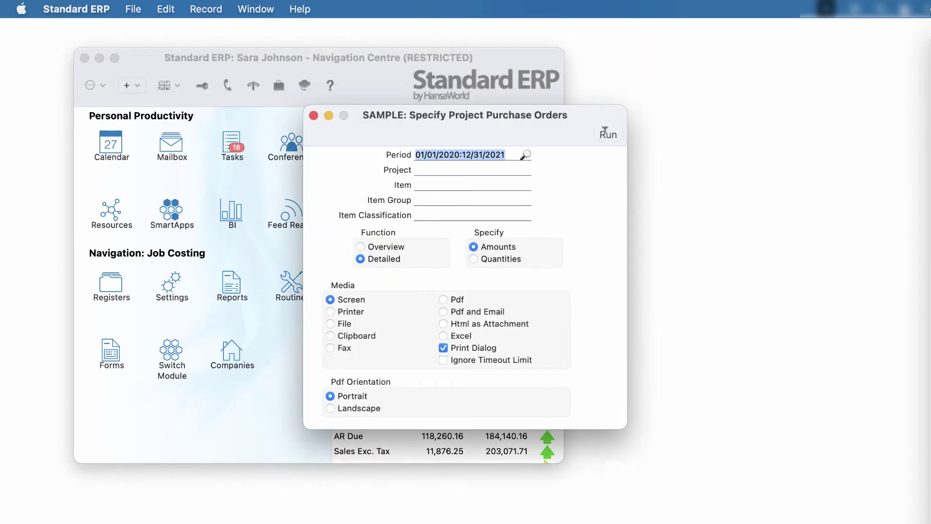
left_click(606, 133)
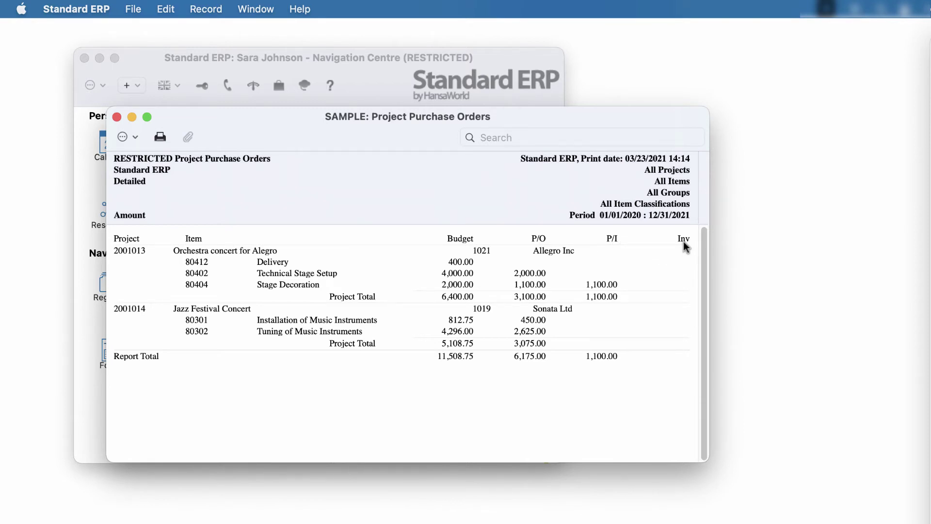
left_click(118, 117)
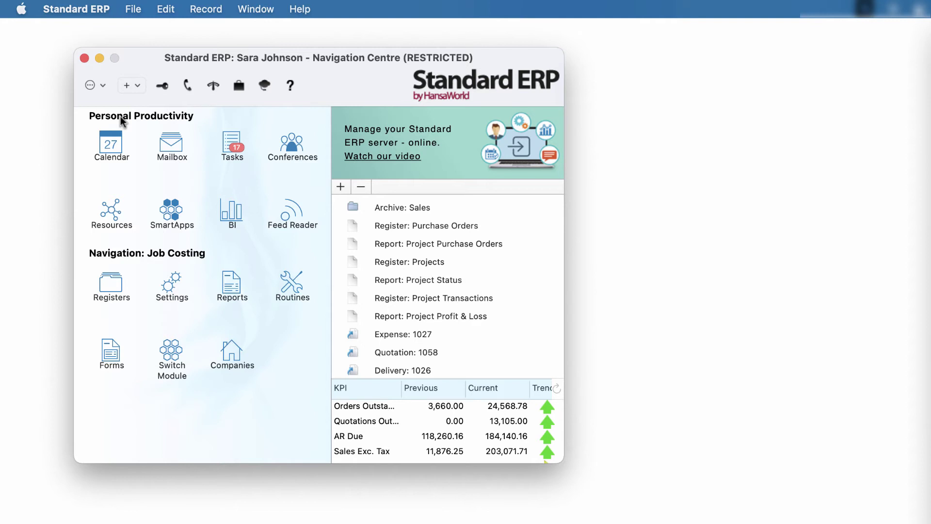
- Log out of the current account and log in as user AM
left_click(162, 85)
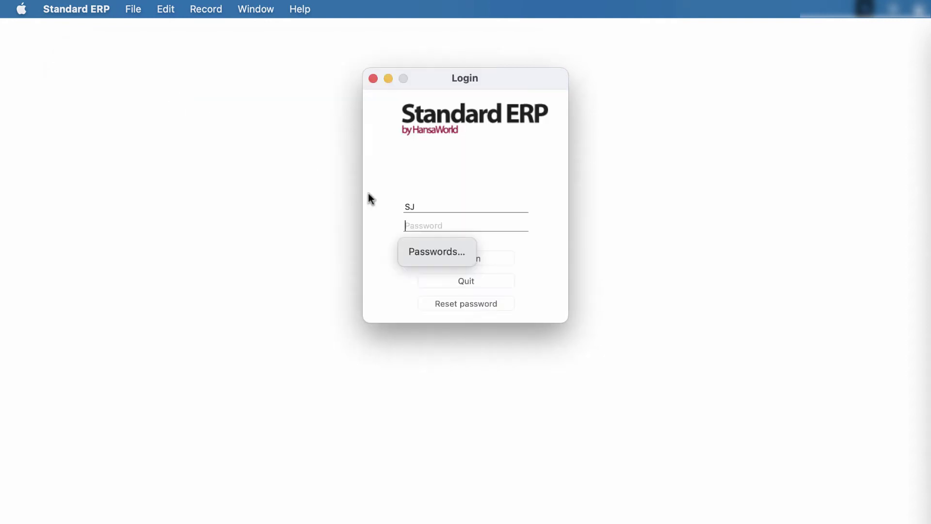
double_click(416, 204)
type("AM")
left_click(437, 256)
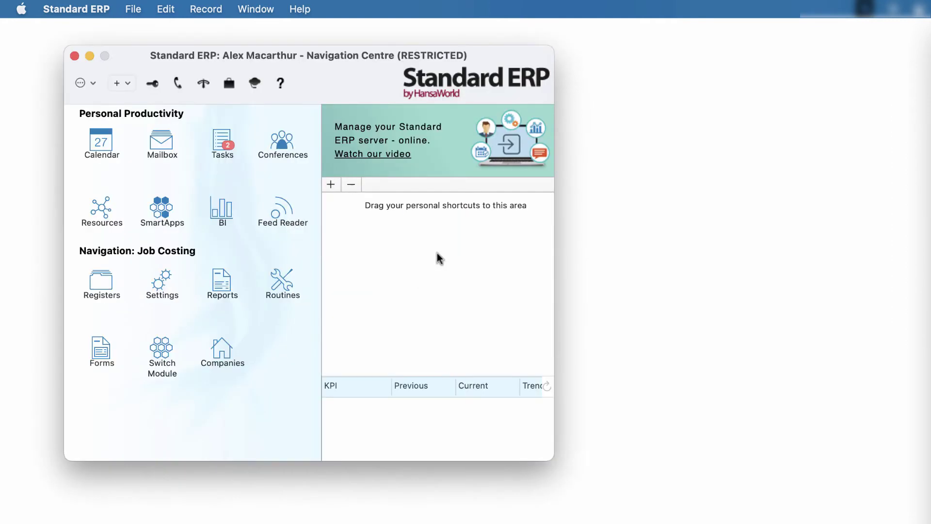
- Create a new calendar activity on 02/11/2021 with start time 9:00 and end time 17:00
left_click(105, 136)
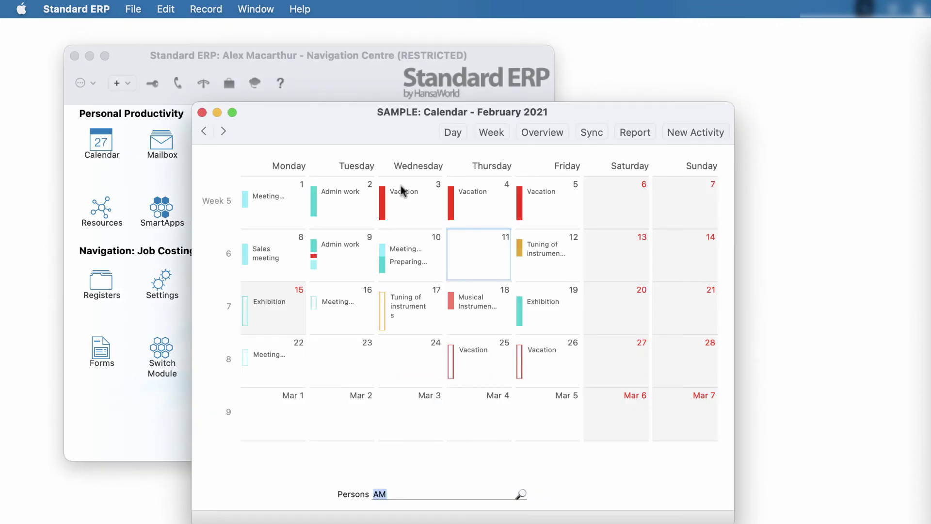
left_click(674, 133)
left_click(296, 232)
type("9")
key("Tab")
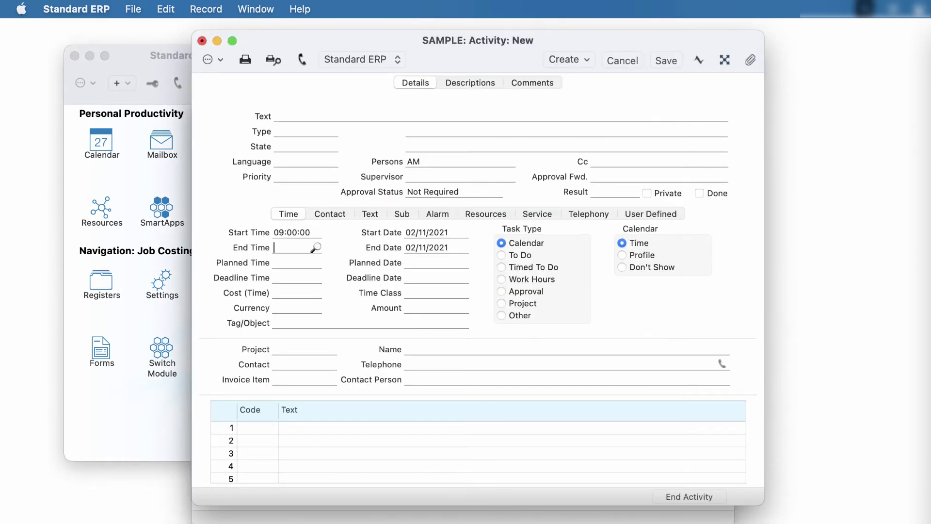
type("17")
key("Tab")
- Enter "Musical Instruments Tuning" as the activity text, with type 8001 and project 2001013, Orchestra concert for Alegro
left_click(296, 117)
type("Musical Instruments Tuning")
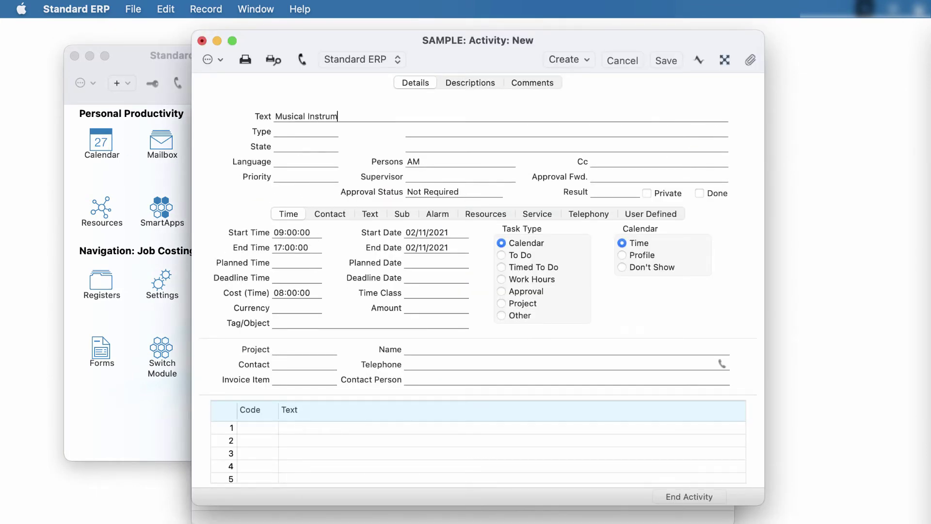
double_click(332, 130)
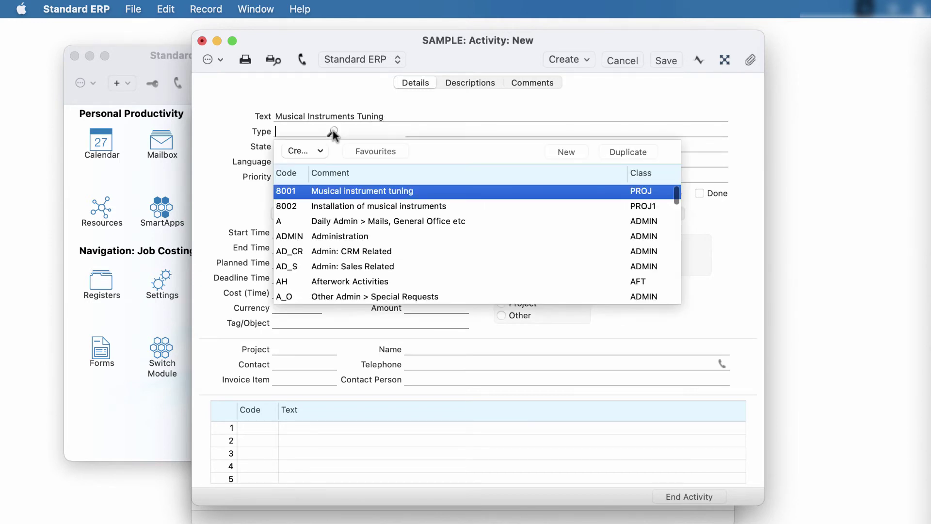
double_click(328, 190)
double_click(332, 349)
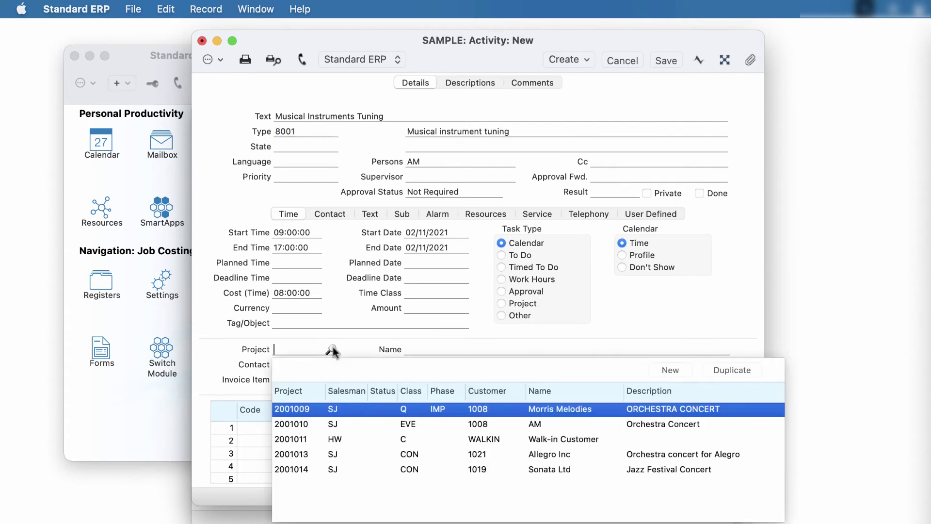
double_click(315, 454)
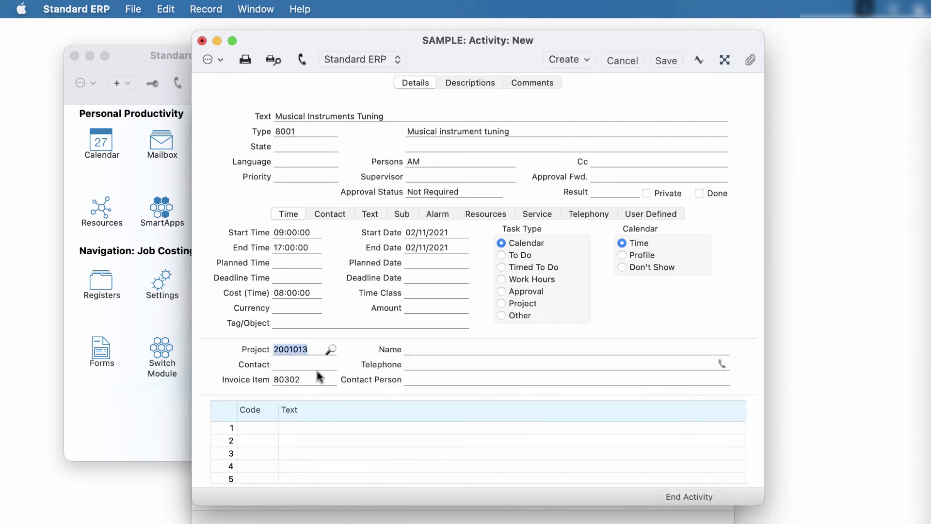
key("Tab")
- Set the activity's alarm type to Notification, then save and close the activity
left_click(429, 214)
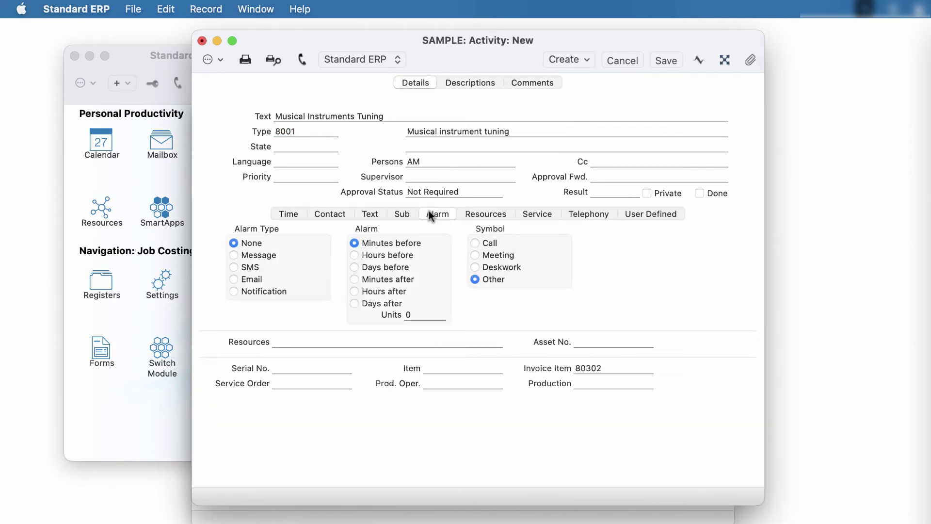
left_click(234, 291)
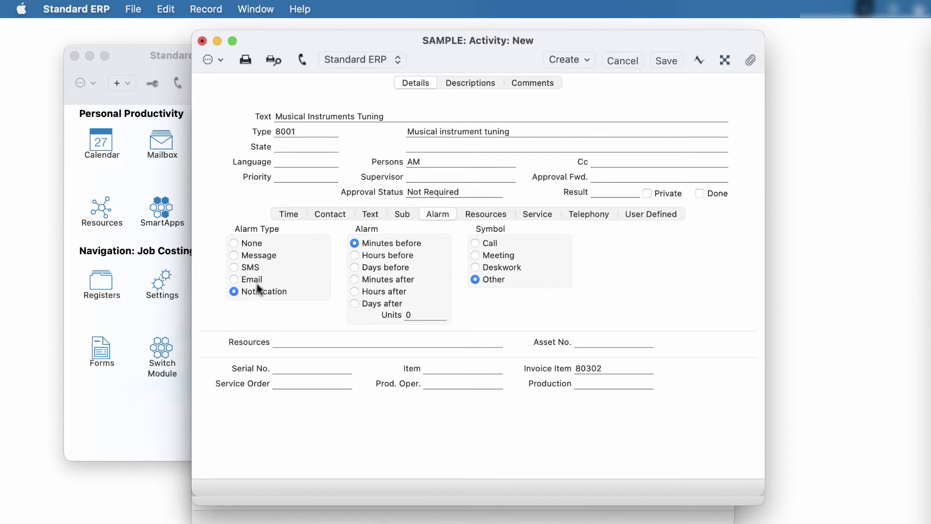
left_click(659, 60)
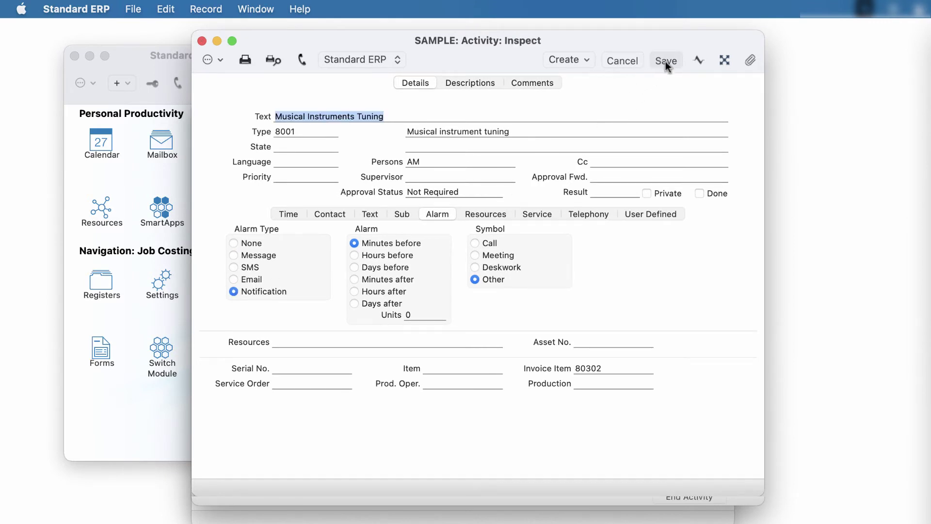
left_click(201, 40)
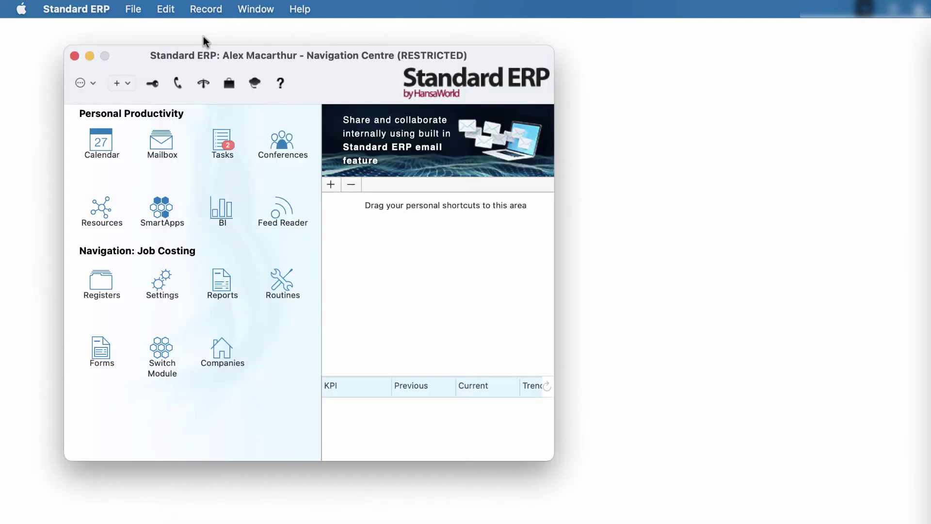
- Log out of the current account and log in as user SJ
left_click(152, 83)
type("SJ")
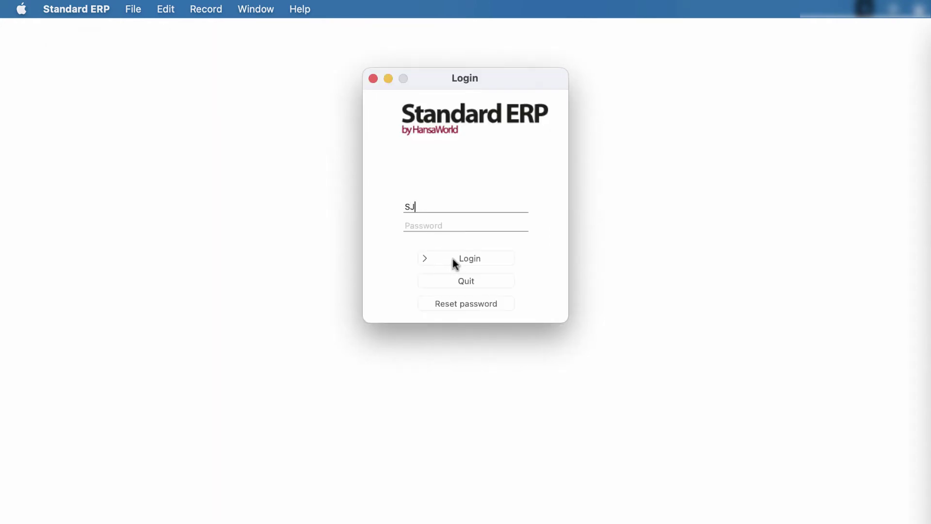
left_click(449, 259)
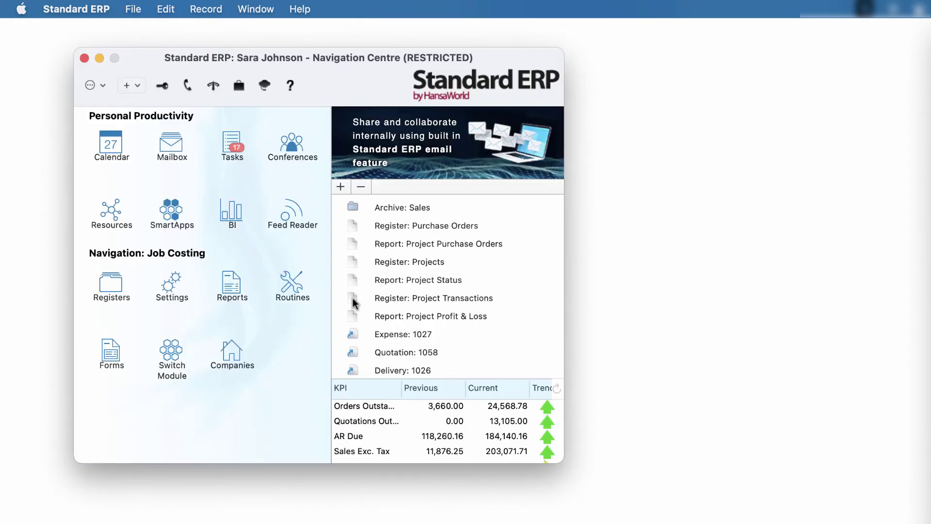
- In the resource month overview, inspect SJ's Project management activity of 02/12/2021, then reassign it to EK starting 02/16/2021
left_click(112, 212)
left_click(244, 272)
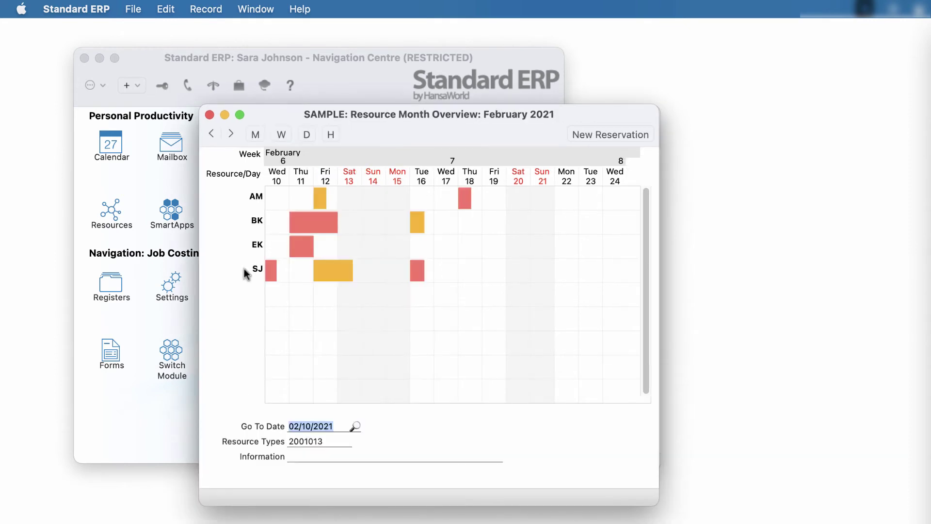
double_click(328, 273)
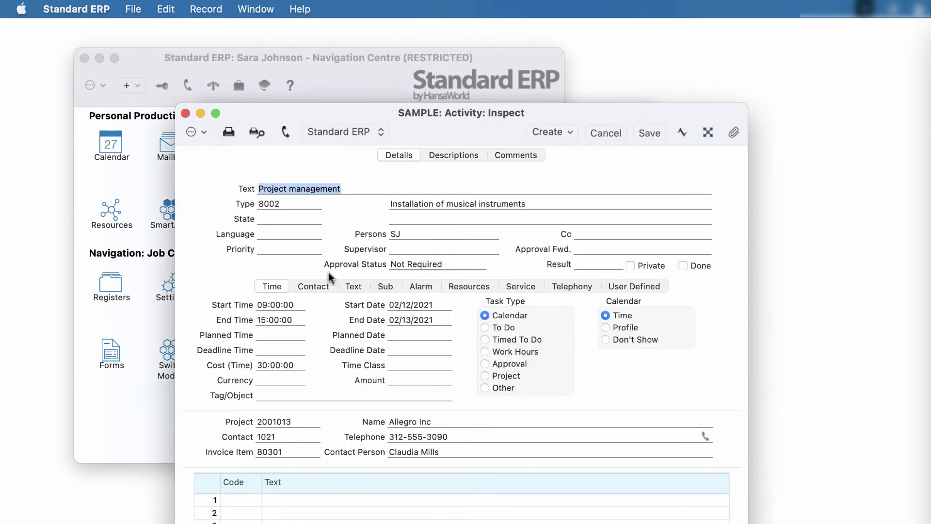
left_click(185, 113)
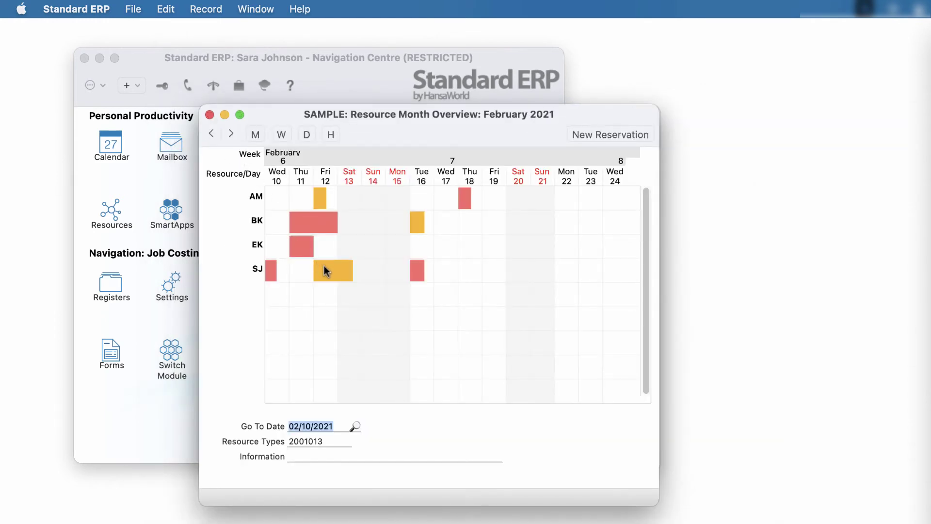
left_click_drag(324, 266, 438, 250)
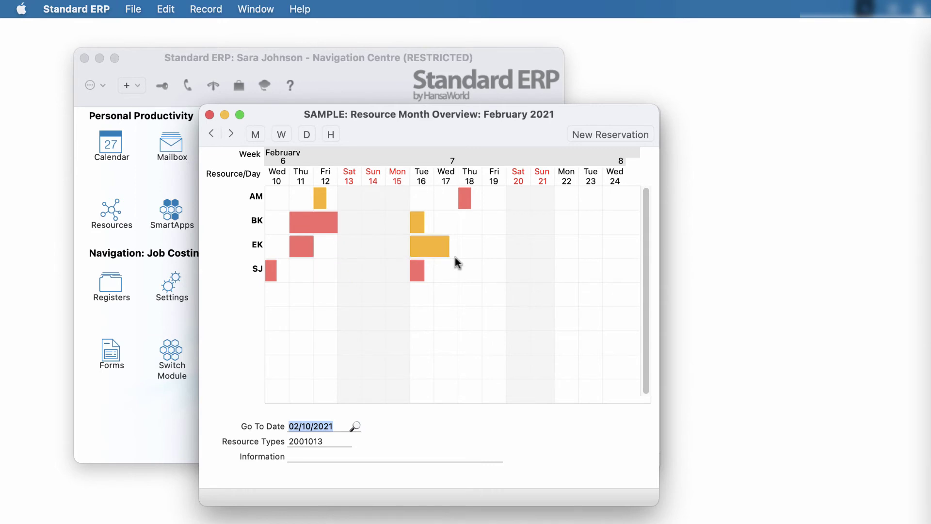
- Mark EK's Project management activity of 02/16/2021 as done and save it
double_click(428, 249)
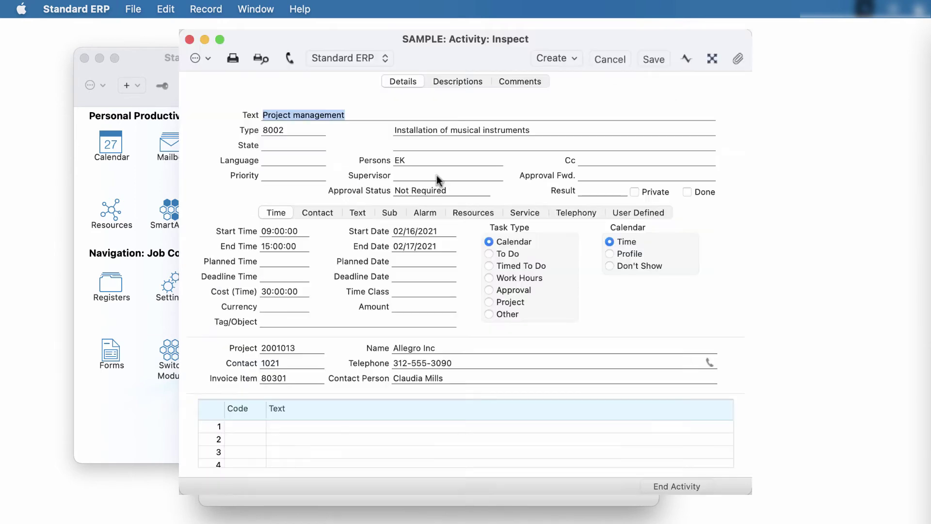
left_click(687, 192)
left_click(654, 60)
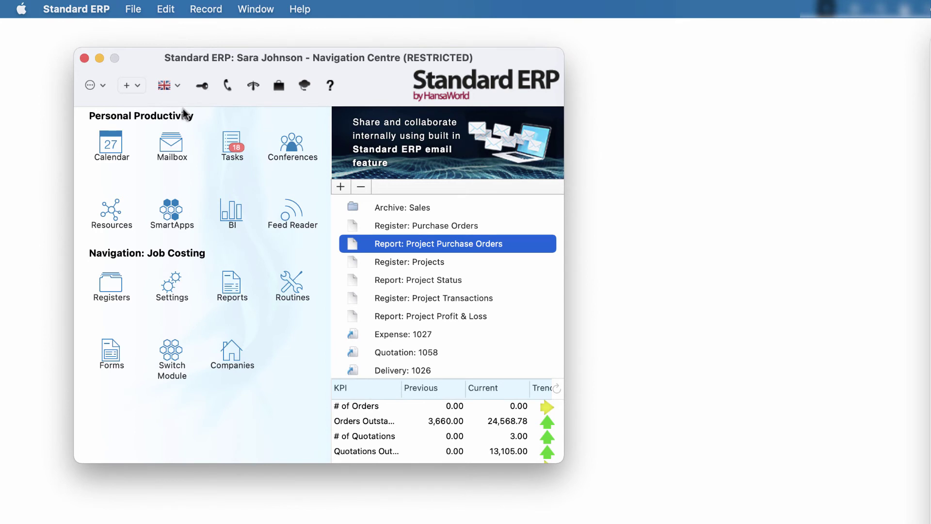
- Run the Project Status report for project 2001013, specifying Quantities and the Item/Person function
double_click(423, 281)
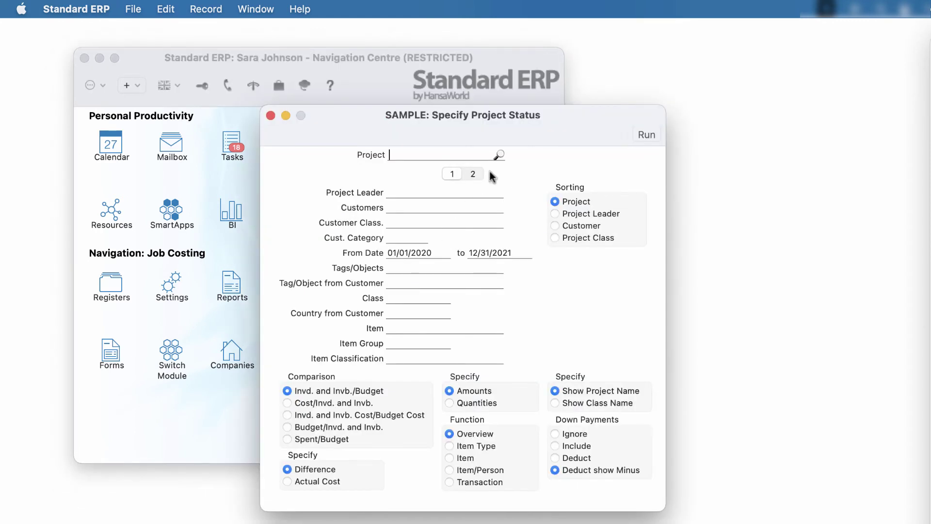
left_click(499, 156)
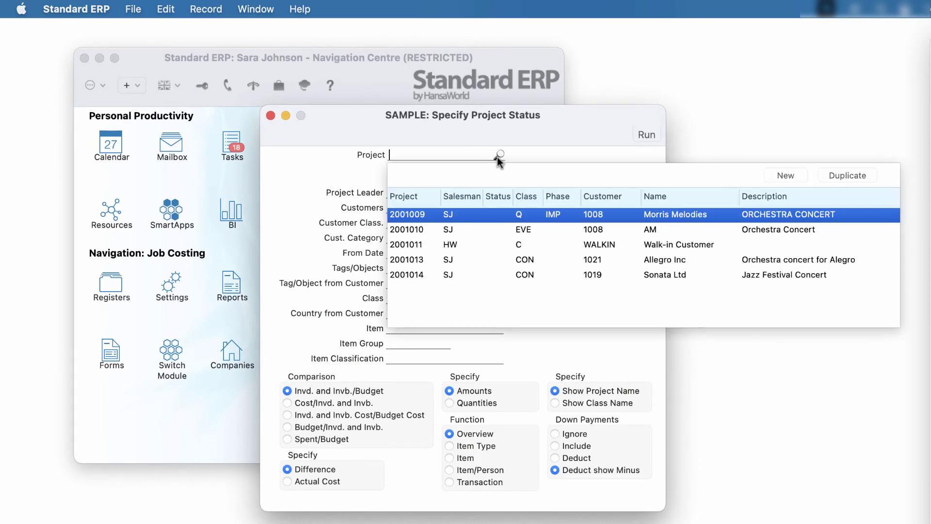
double_click(418, 259)
left_click(452, 404)
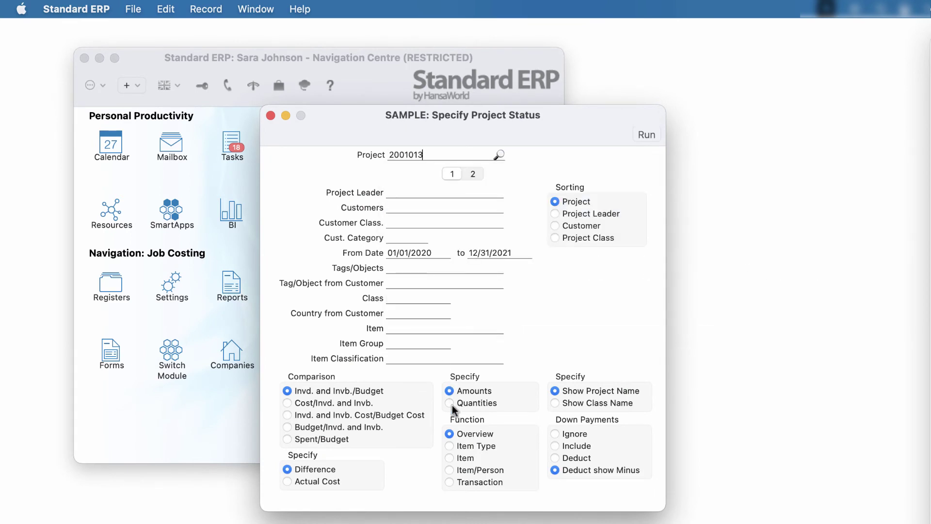
left_click(450, 469)
left_click(642, 136)
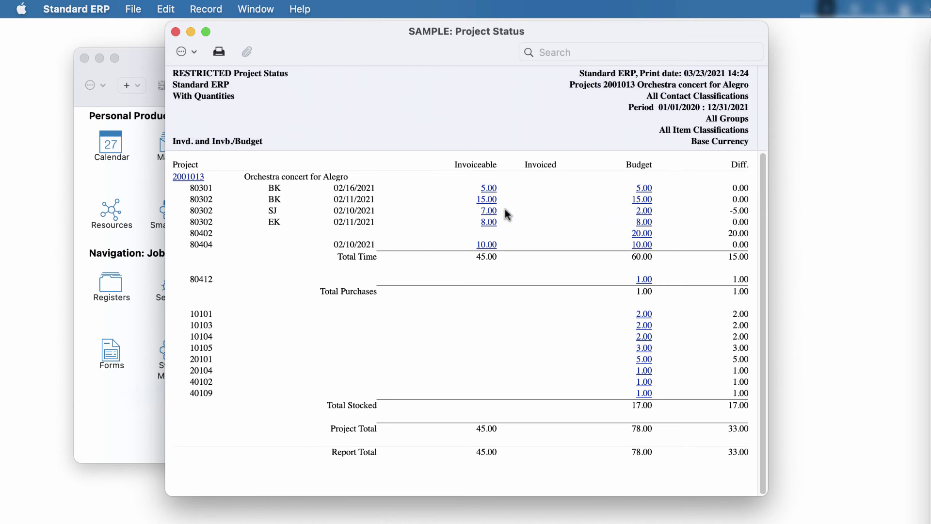
- From SJ's invoiceable quantity for item 80302, set the 02/16/2021 transaction's invoice quantity to 0, save it and close the report
left_click(489, 210)
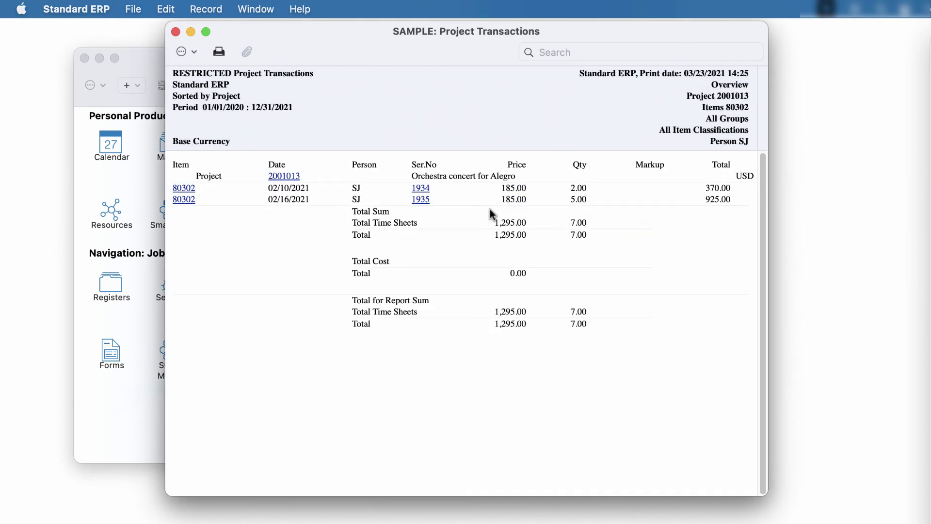
left_click(190, 198)
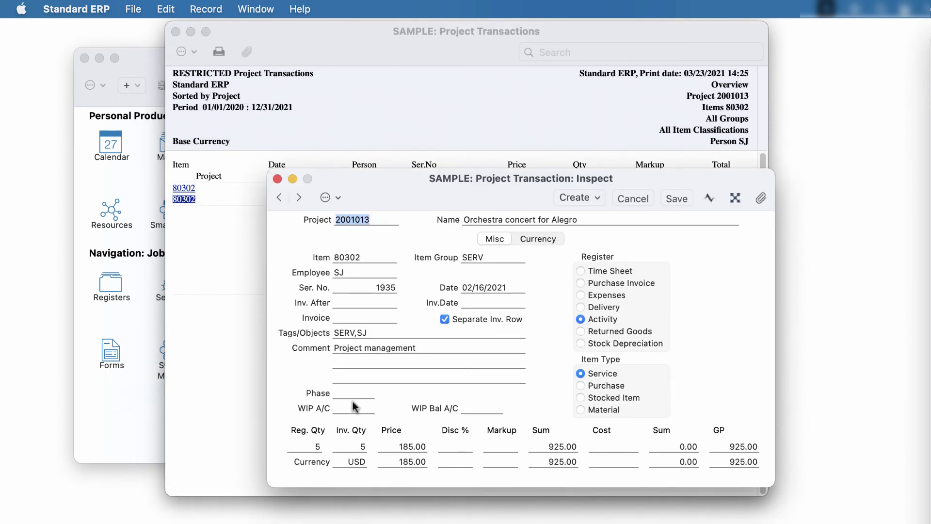
left_click(363, 446)
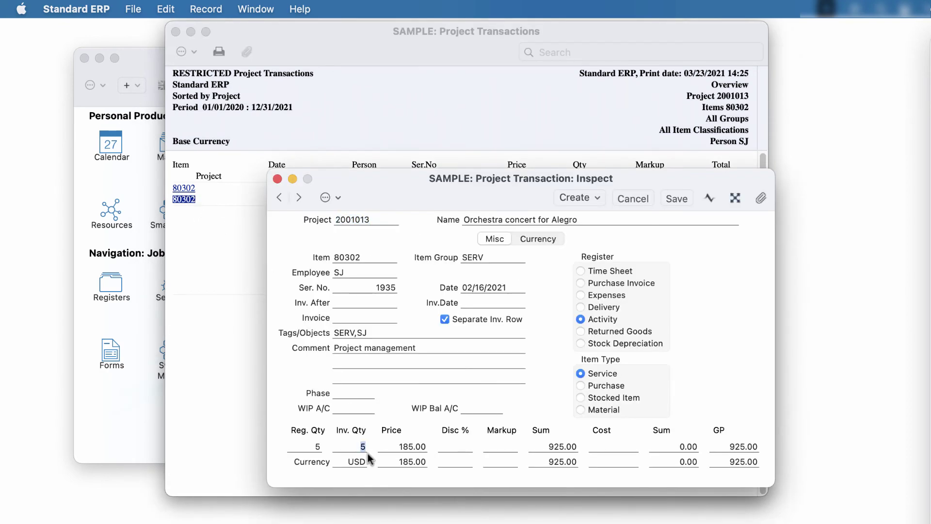
key("BackSpace")
type("0")
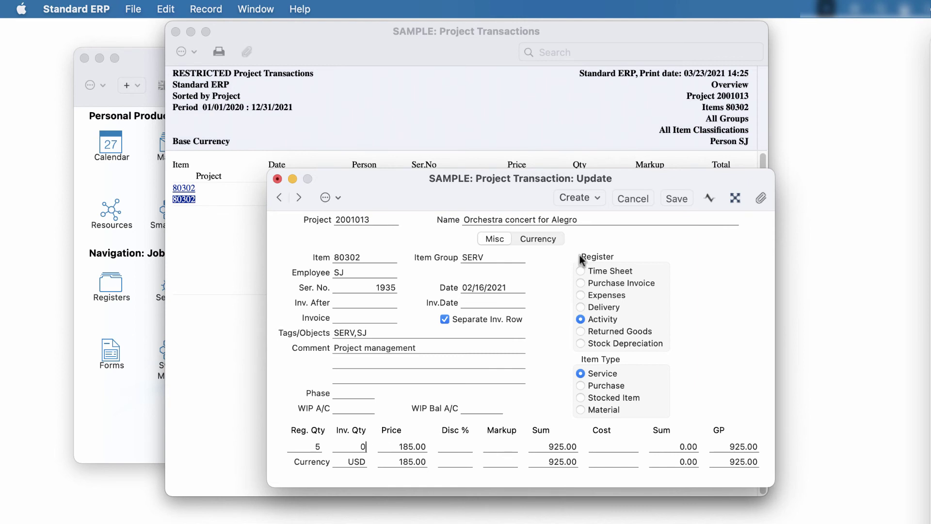
left_click(676, 198)
left_click(277, 179)
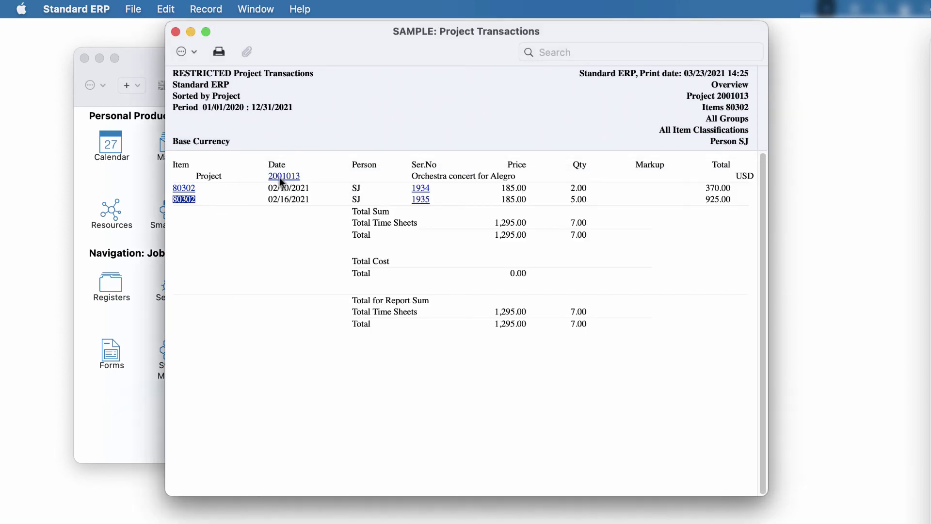
left_click(176, 32)
- Run the Create Project Invoices maintenance routine for project 2001013
left_click(292, 286)
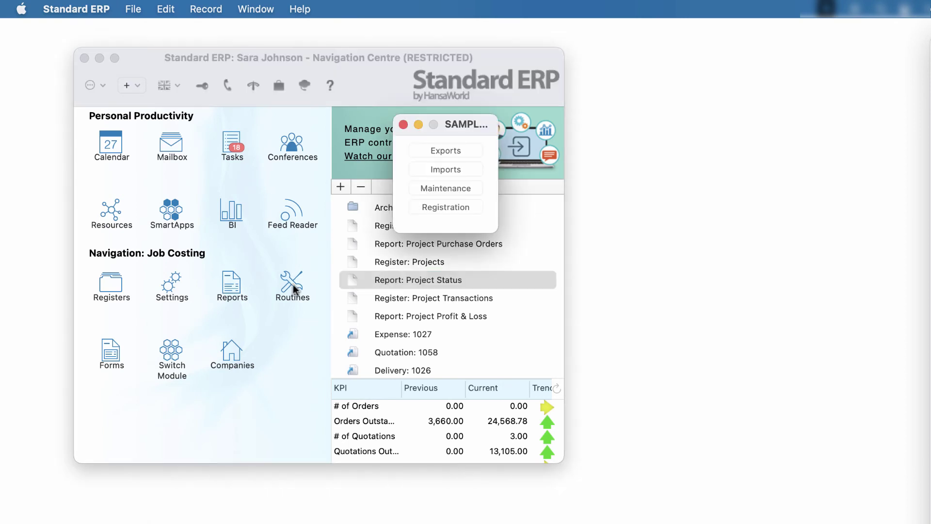
left_click(429, 189)
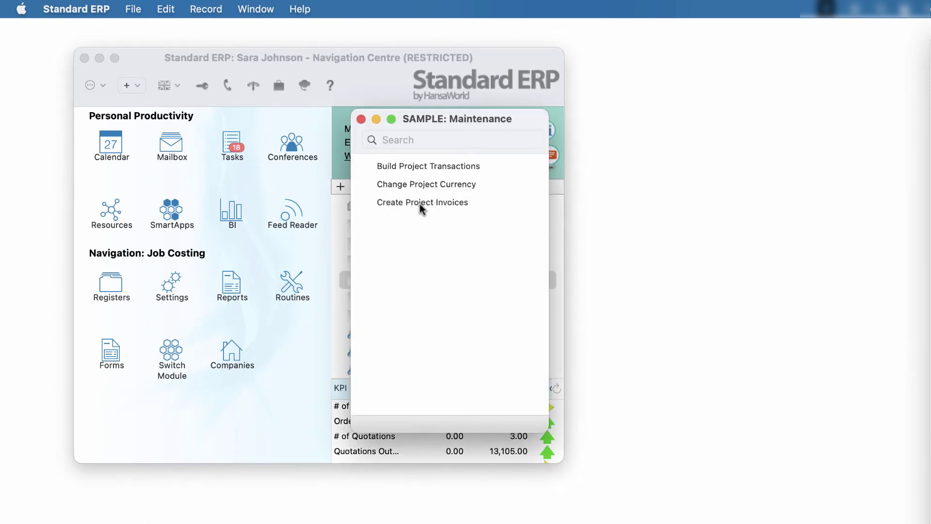
double_click(420, 204)
left_click(493, 219)
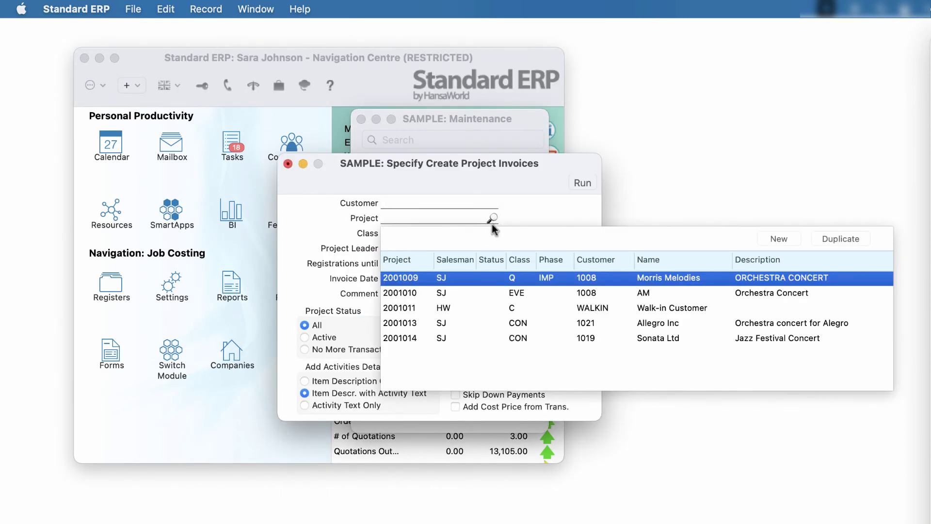
double_click(412, 327)
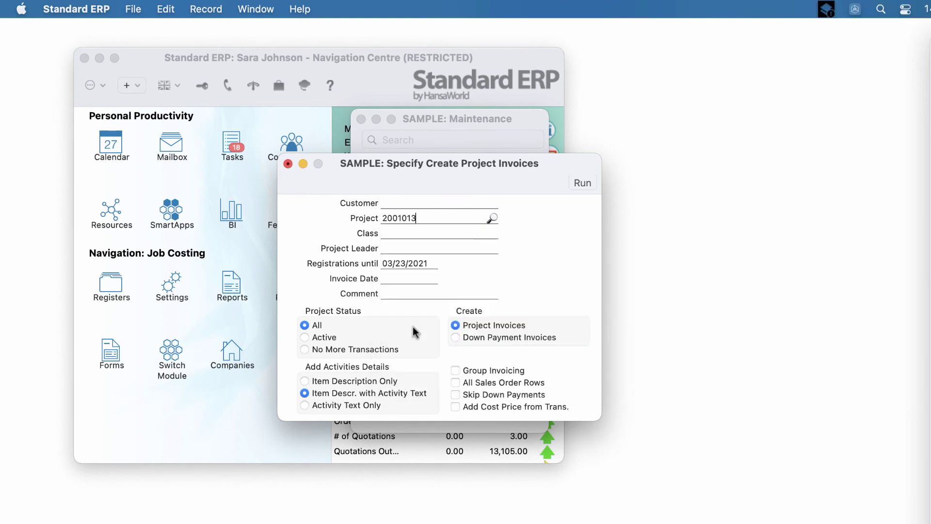
left_click(579, 183)
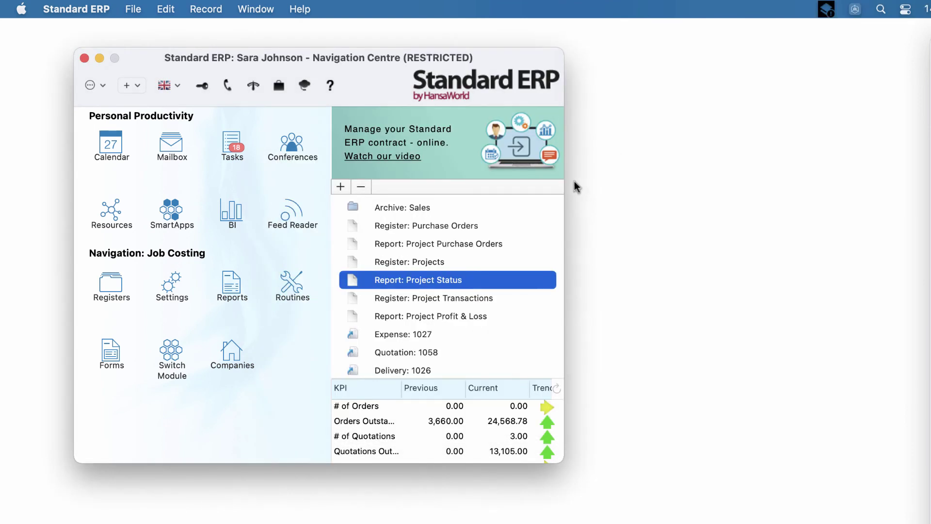
- Run the detailed Project Profit & Loss report for project 2001013 and review its income and cost rows
double_click(478, 318)
left_click(487, 156)
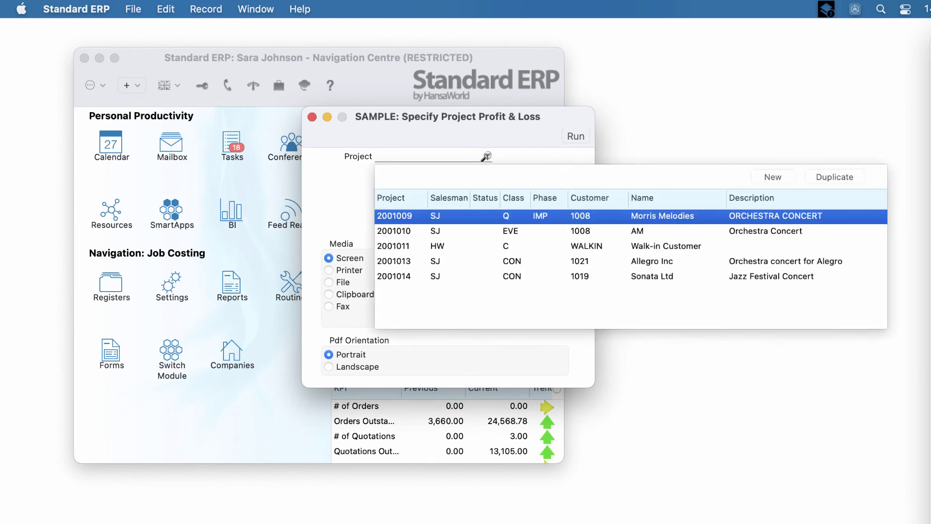
double_click(433, 266)
left_click(410, 204)
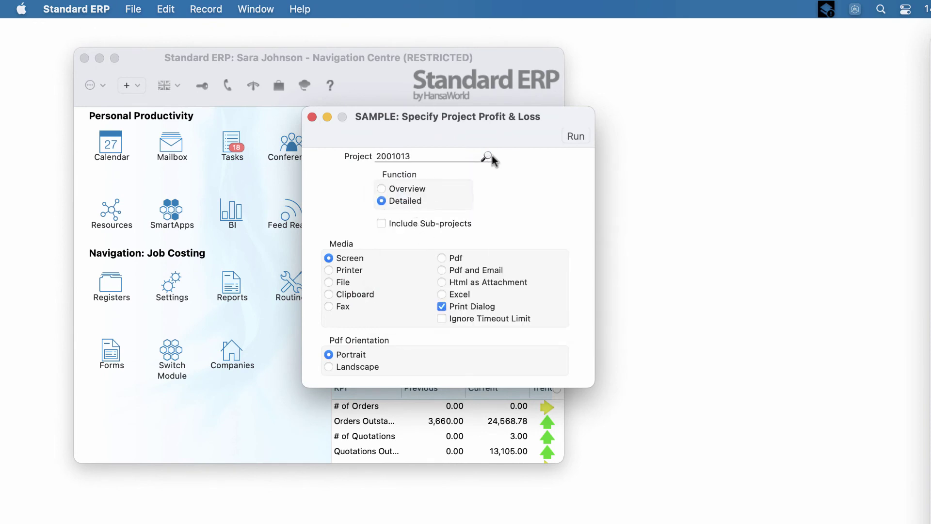
left_click(577, 137)
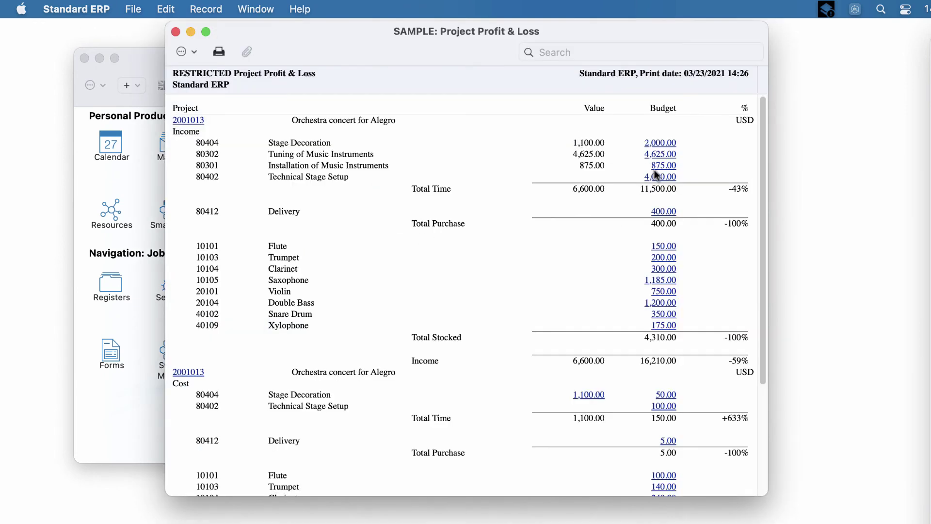
scroll(659, 394, "down", 5)
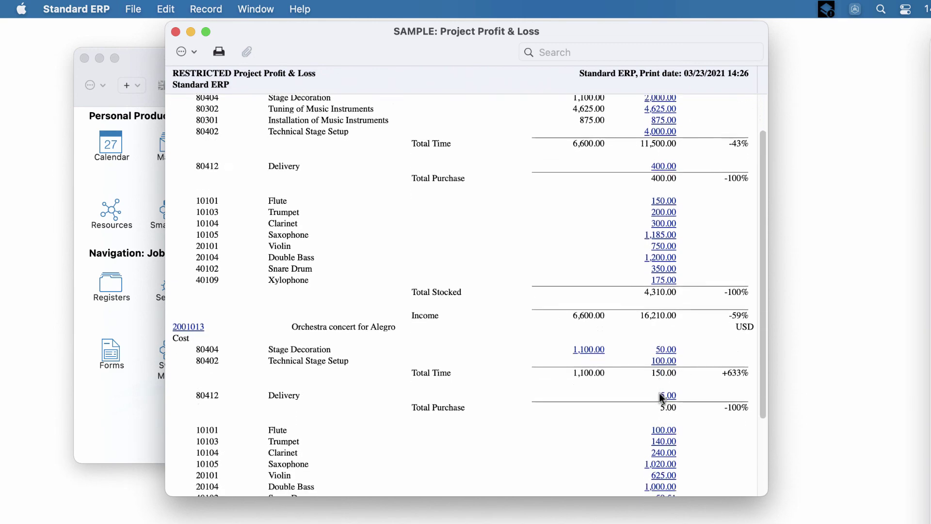